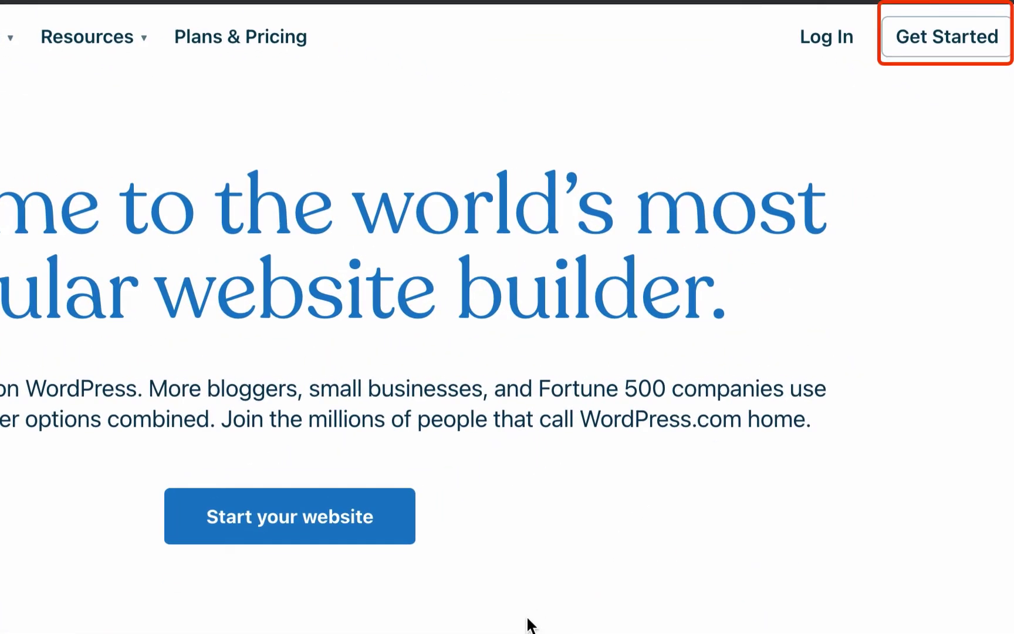
Step: Start signing up for a new WordPress.com site and create the account by continuing with Google
left_click(947, 47)
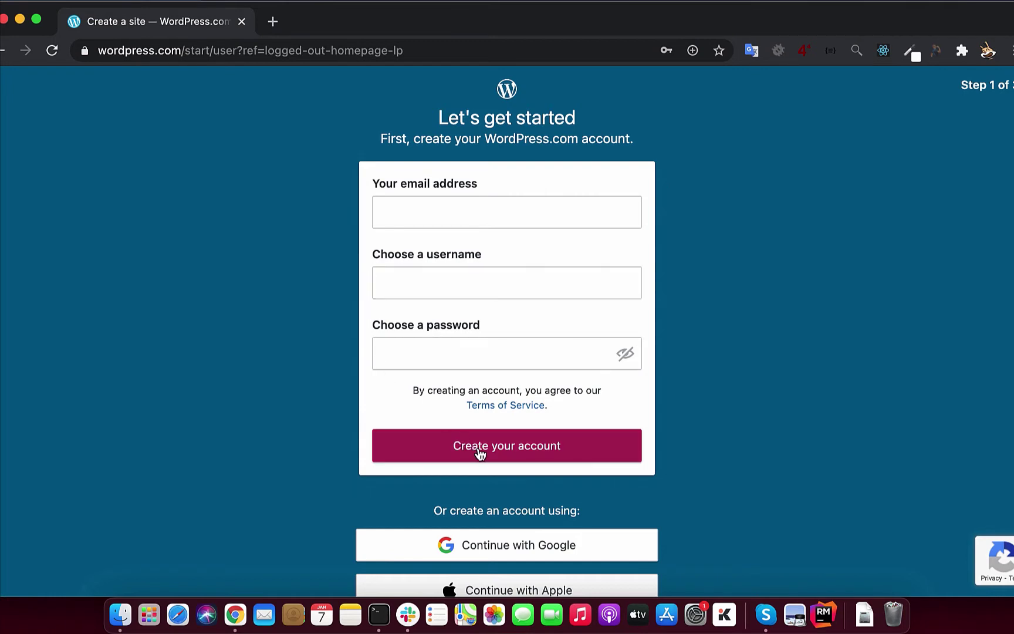
scroll(479, 452, "down", 4)
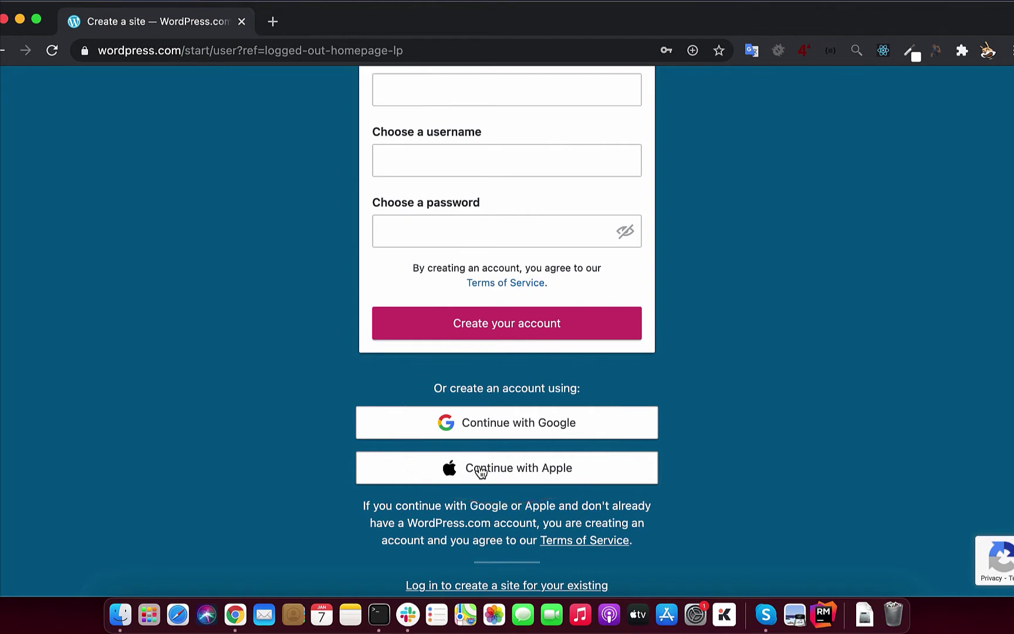
left_click(492, 422)
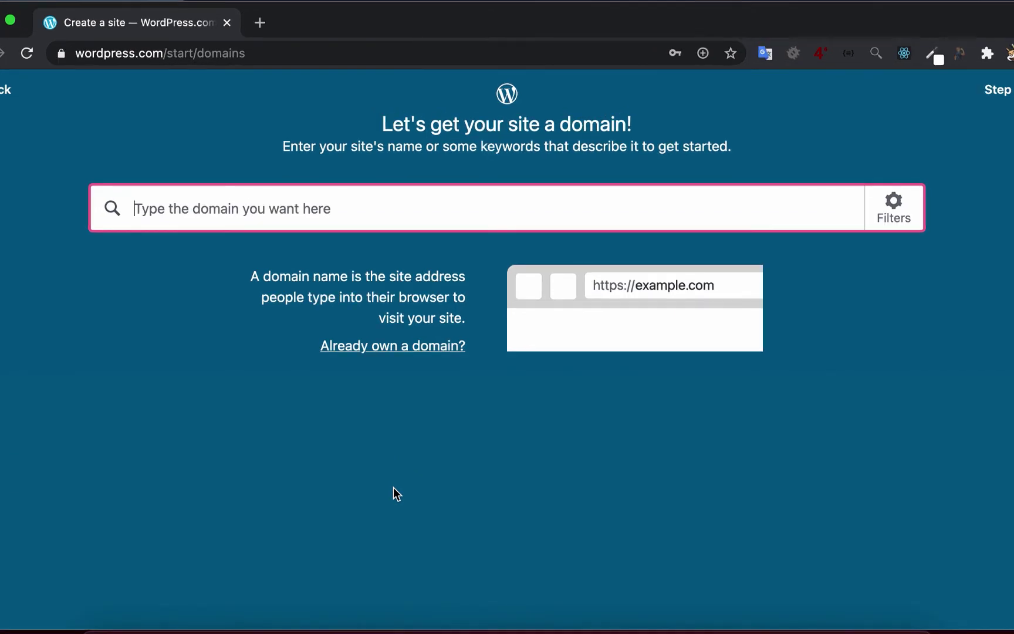
Step: Search for the domain practicedashboard, choose the free practicedashboard.wordpress.com address, and start with a free site
type("practicedash")
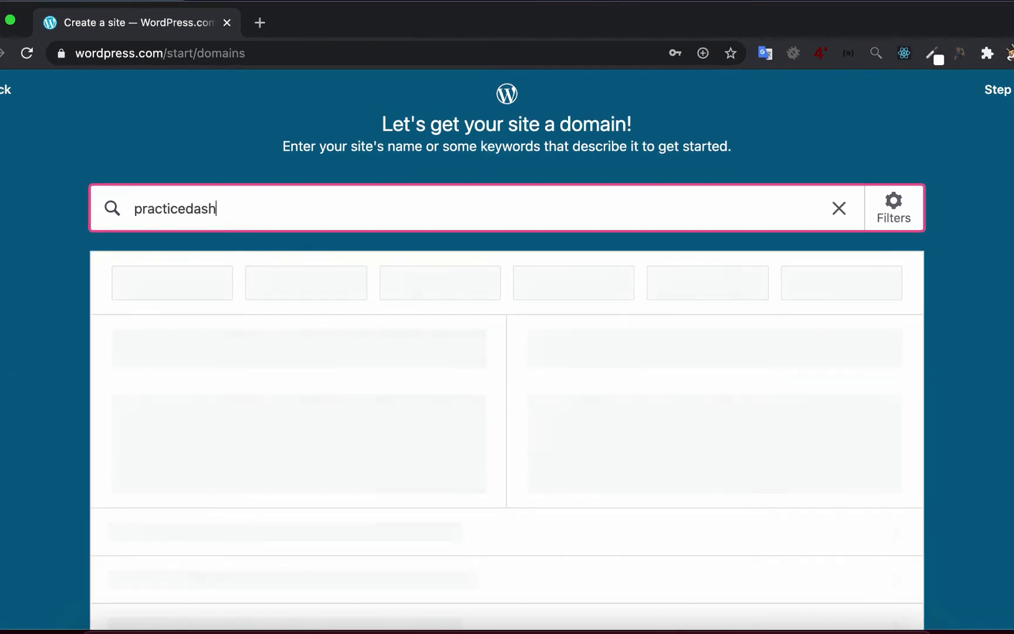
type("board")
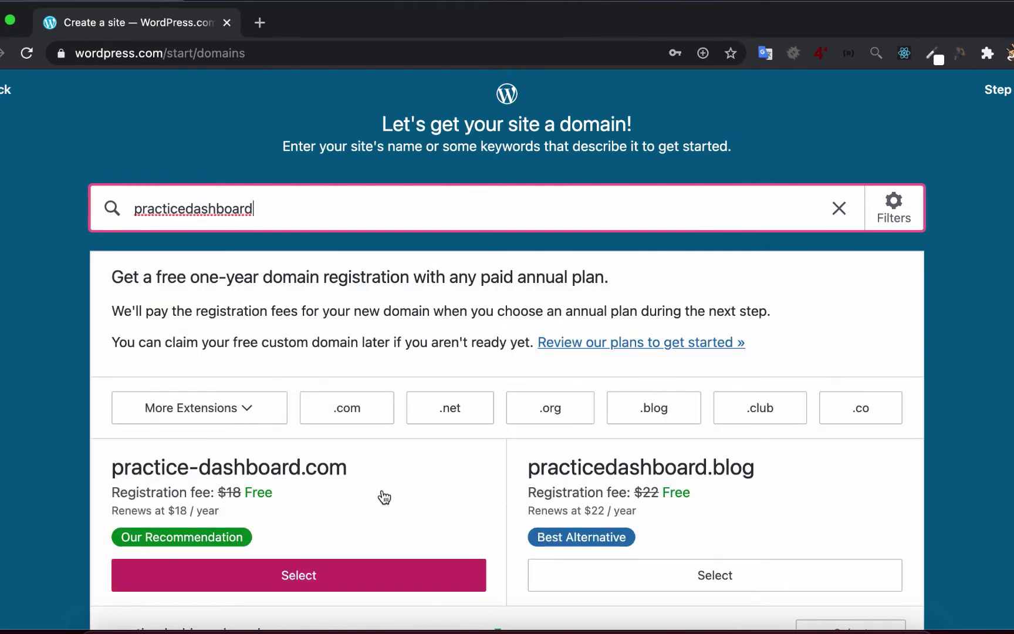
scroll(383, 496, "down", 5)
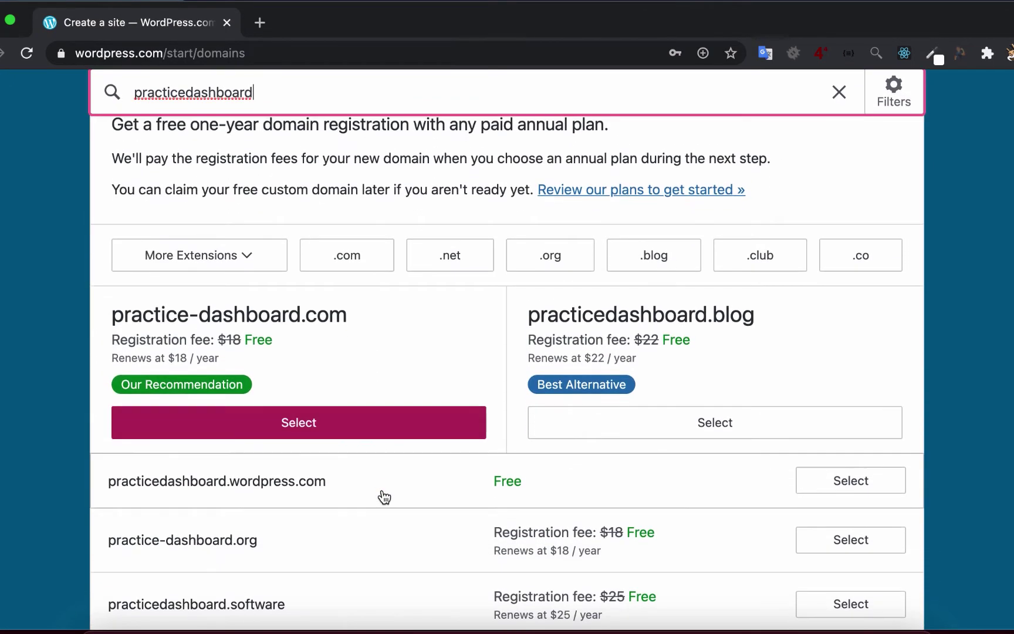
left_click_drag(335, 485, 117, 472)
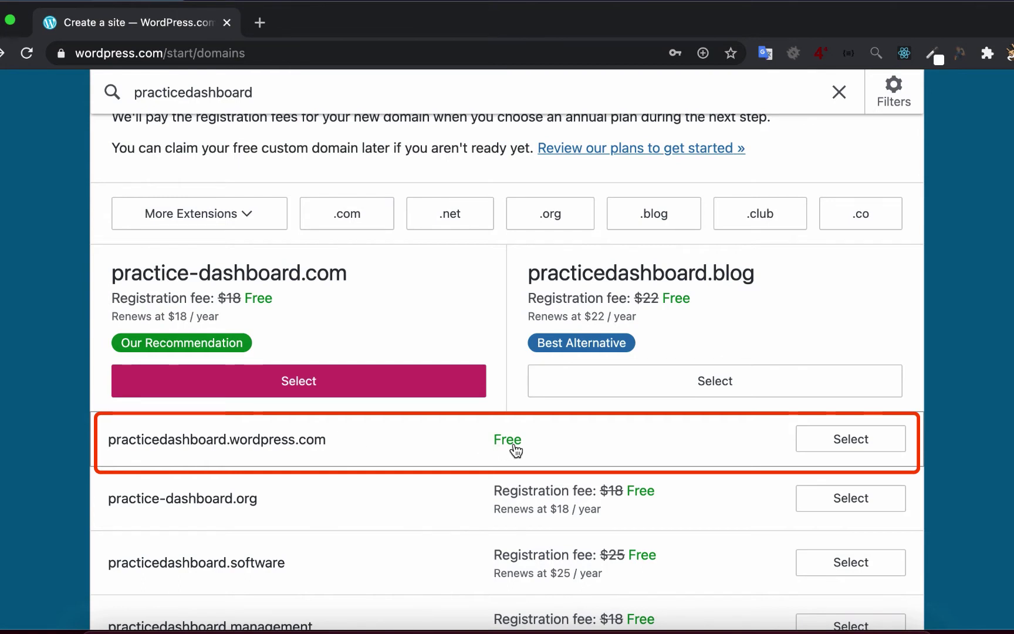
left_click(839, 439)
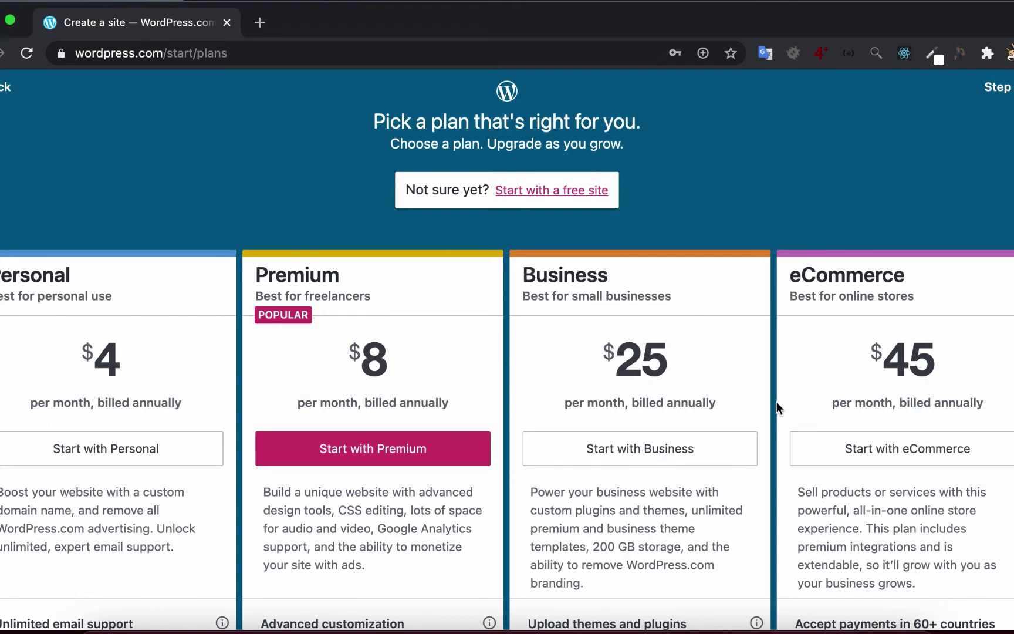
scroll(776, 401, "down", 1)
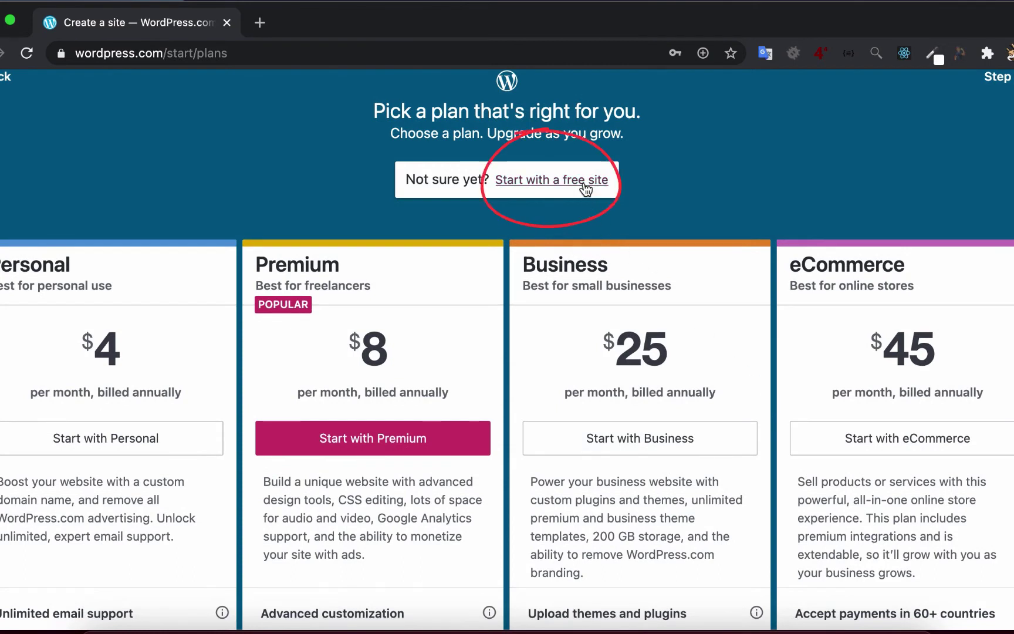
left_click(542, 175)
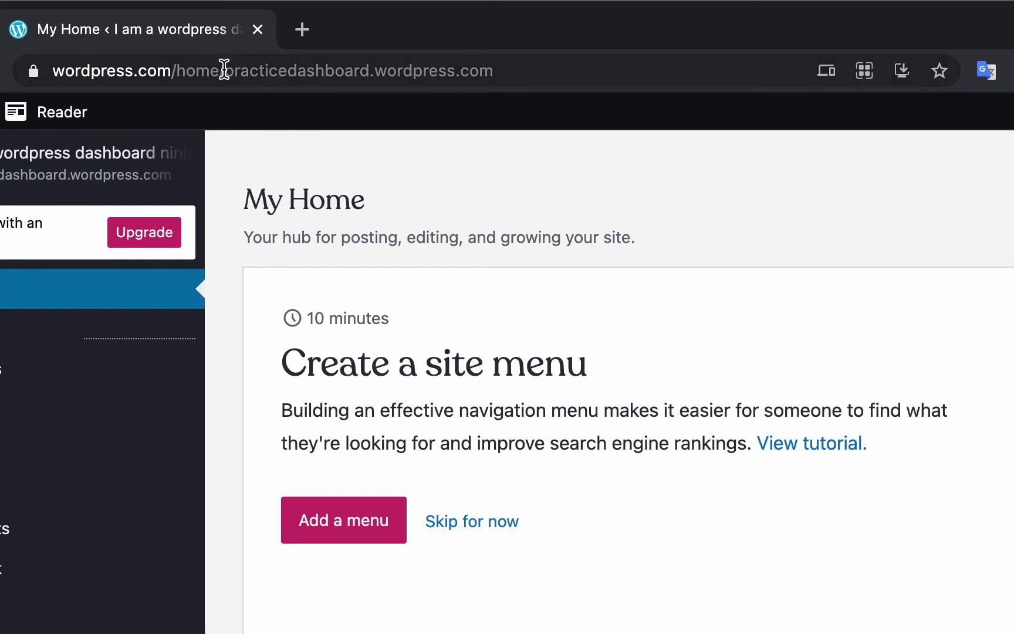
Step: Copy the site's address from the My Home URL and open practicedashboard.wordpress.com/wp-admin in a new browser tab
left_click_drag(225, 71, 548, 55)
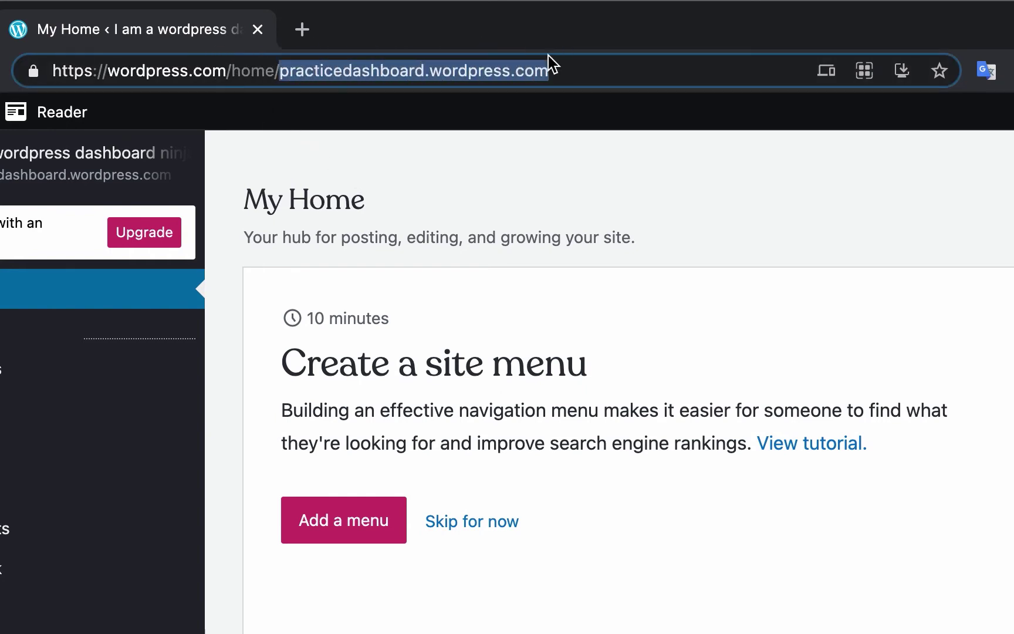
right_click(539, 72)
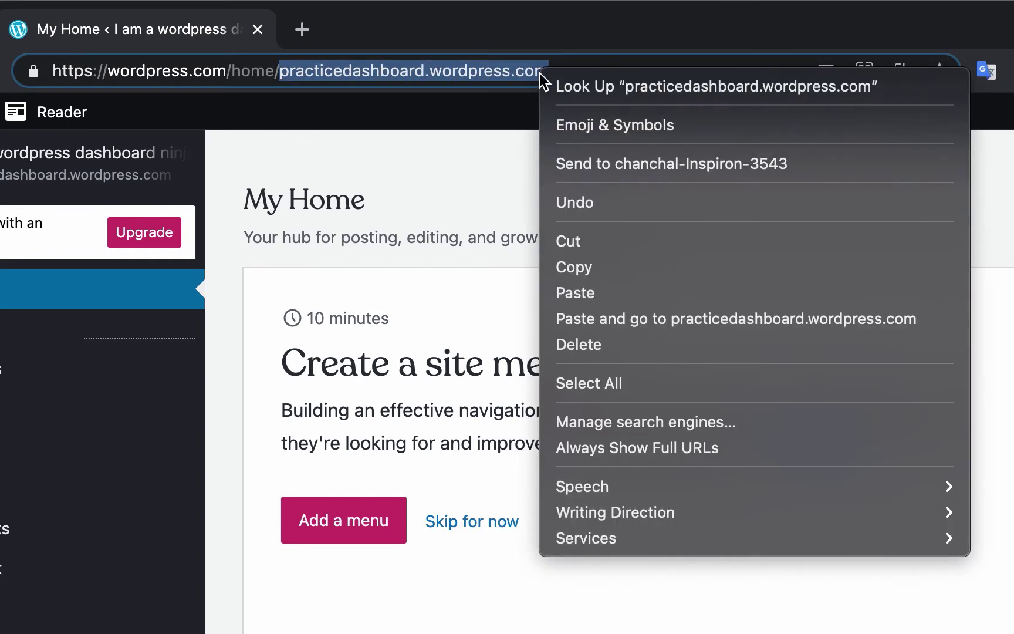
left_click(596, 271)
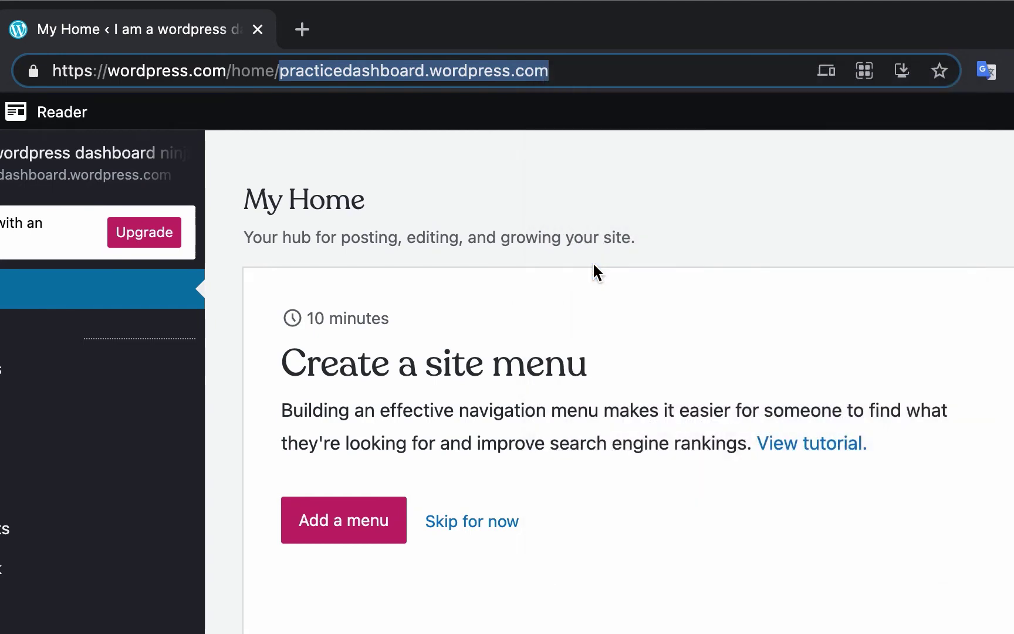
left_click(309, 26)
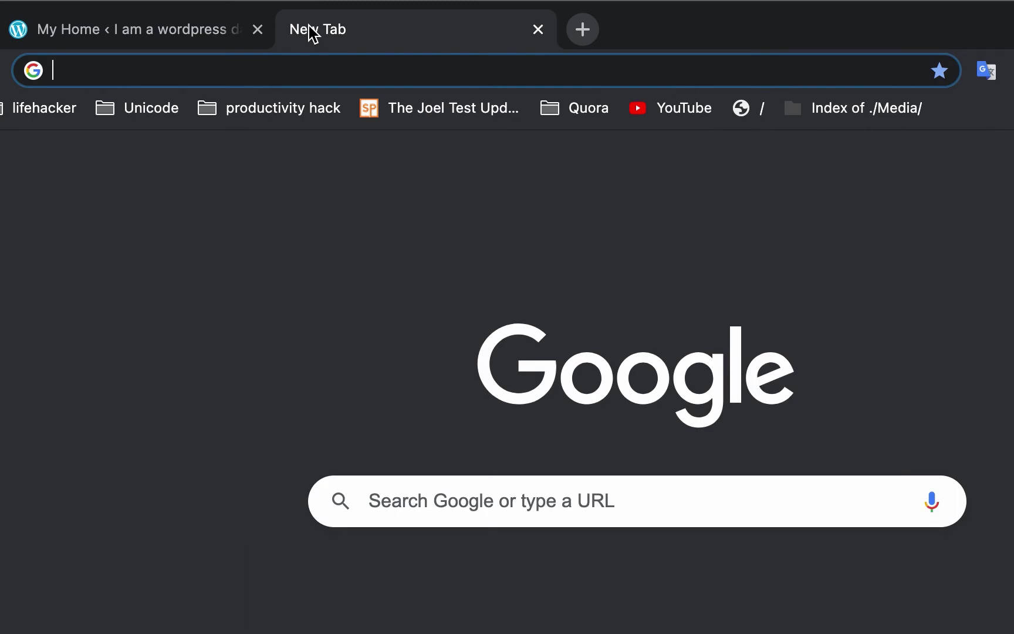
key("super+v")
type("/")
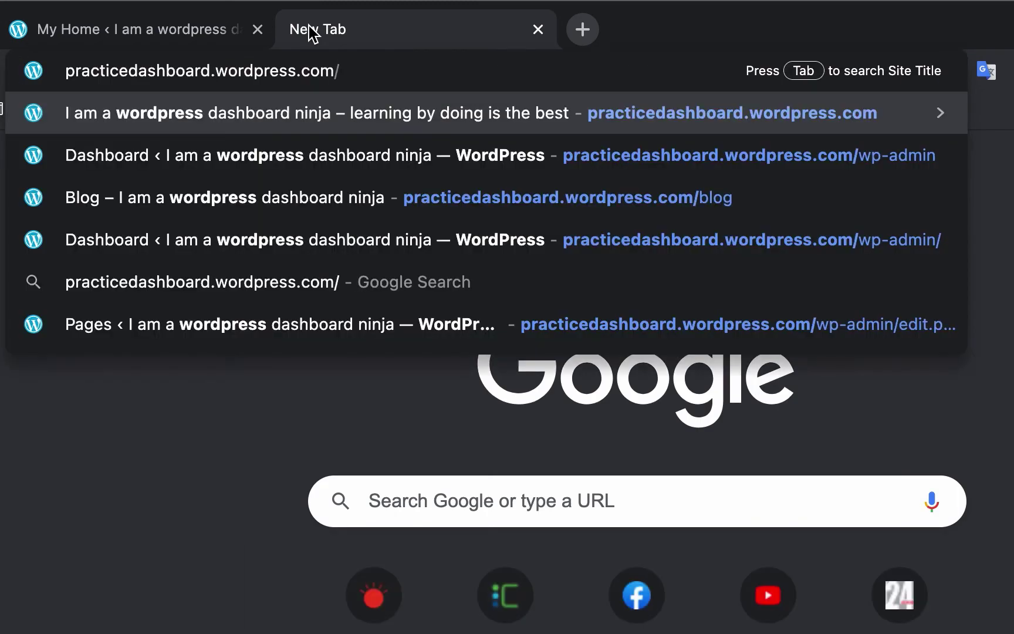
type("wp-admin")
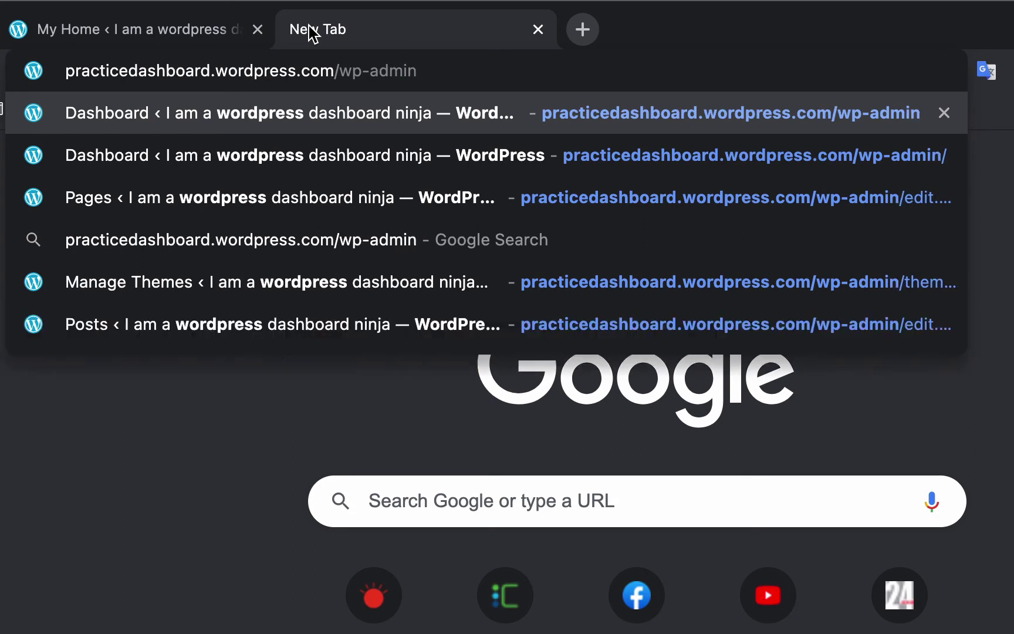
left_click_drag(335, 68, 441, 68)
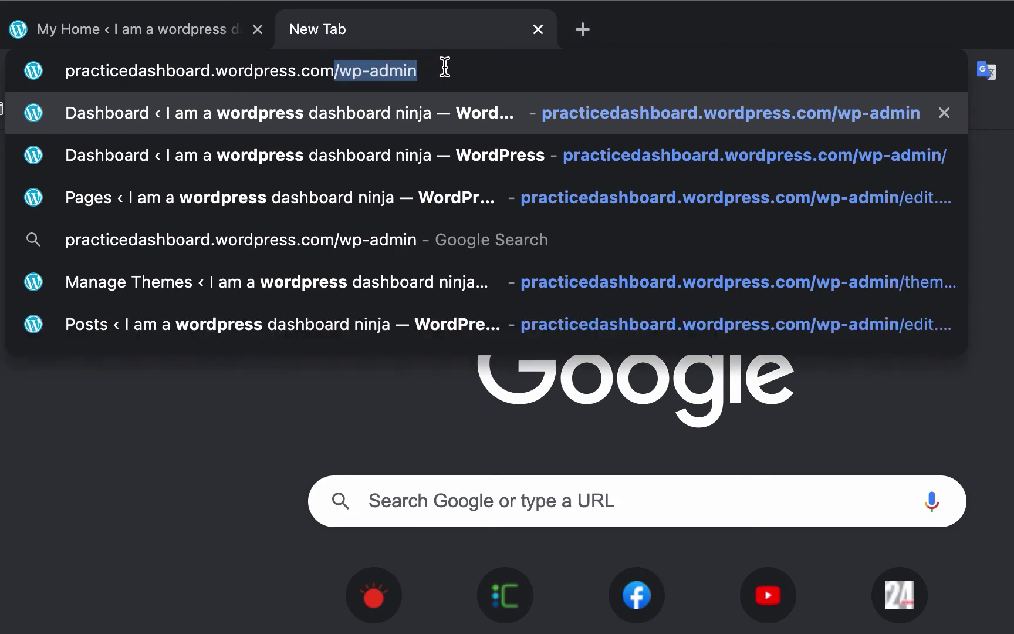
left_click(441, 68)
key("Return")
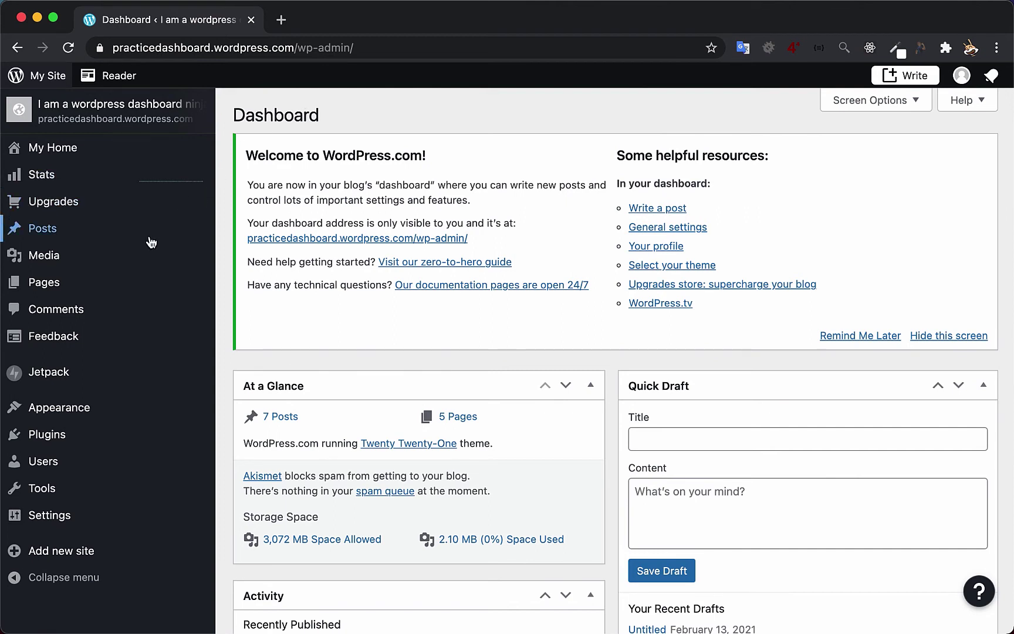
Step: Open the editor for a new post, check its web address, and return to the admin dashboard
mouse_move(151, 241)
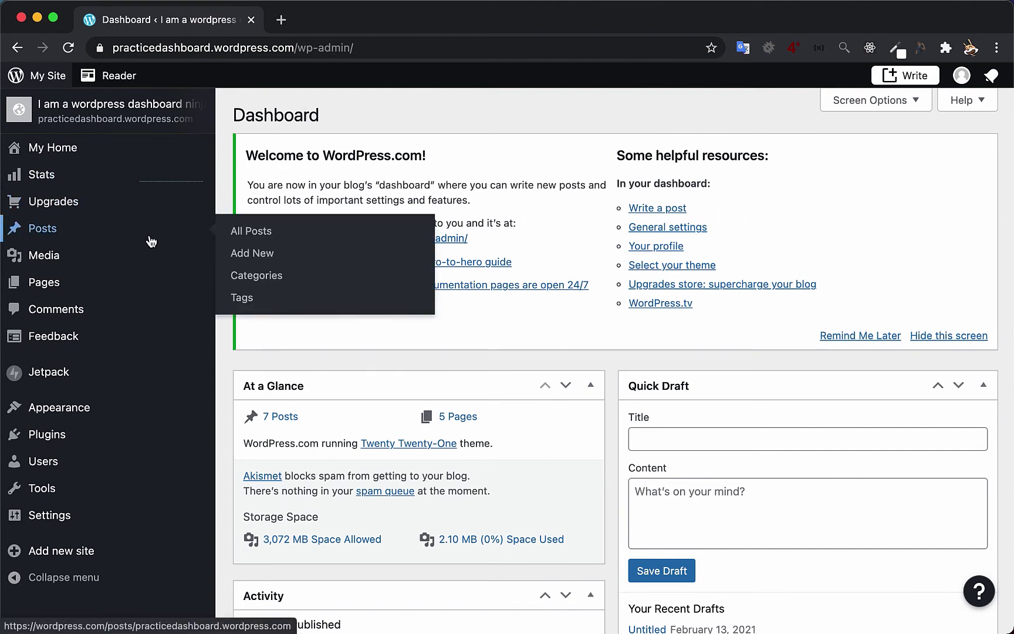
left_click(257, 259)
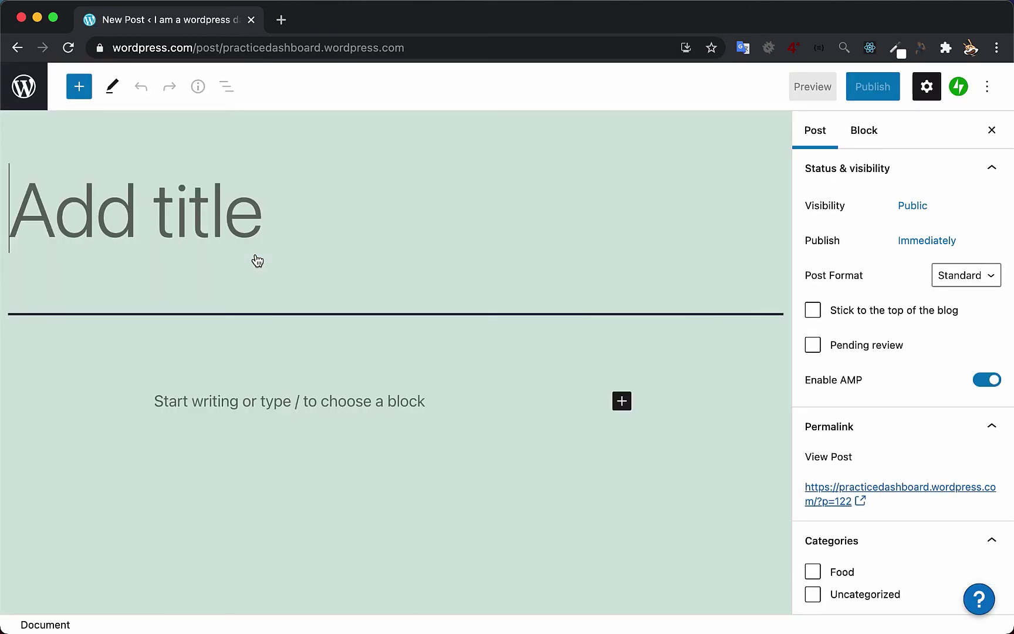
left_click(378, 47)
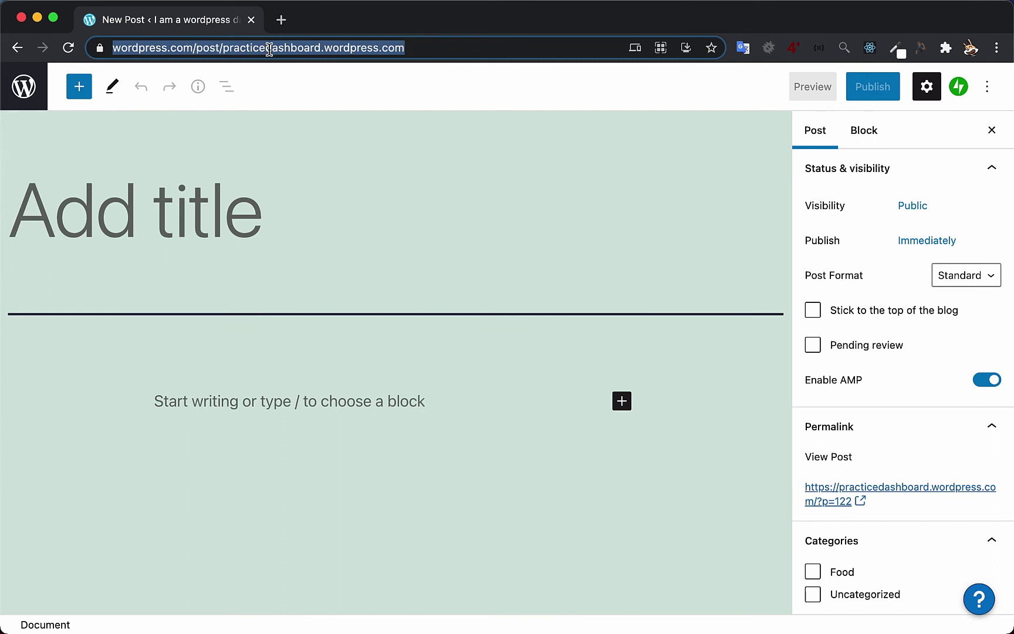
left_click(17, 48)
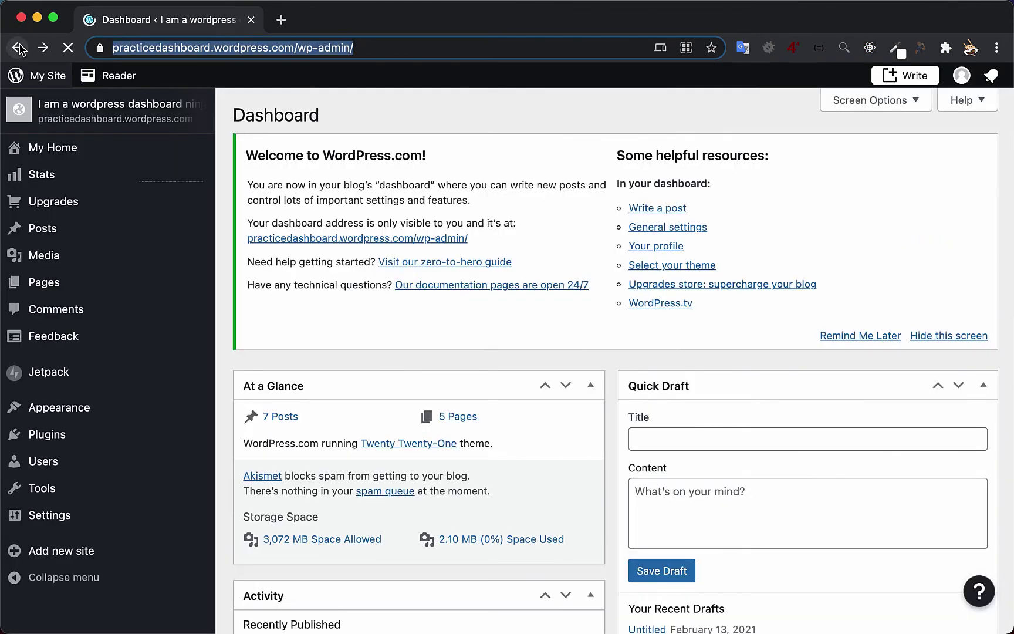
Step: Open the list of all posts from the dashboard and look through the published posts
mouse_move(65, 230)
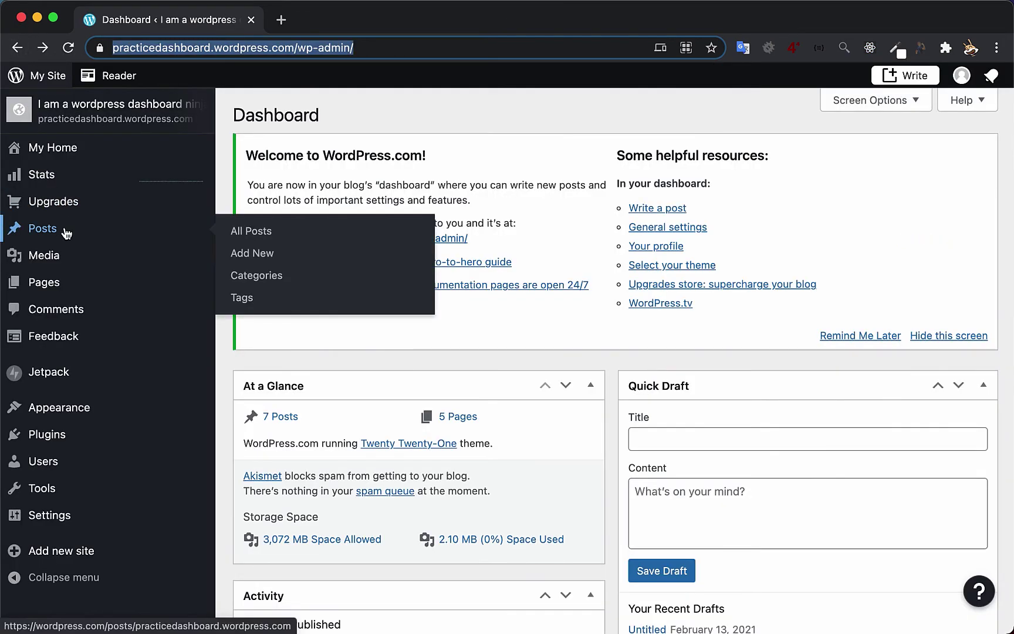
left_click(270, 233)
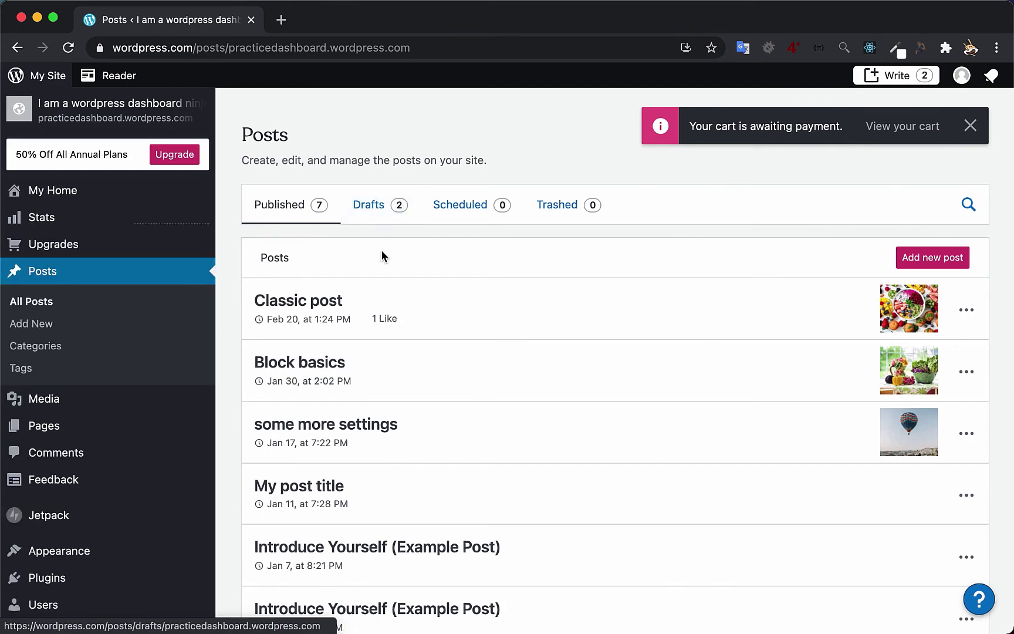
scroll(382, 256, "down", 3)
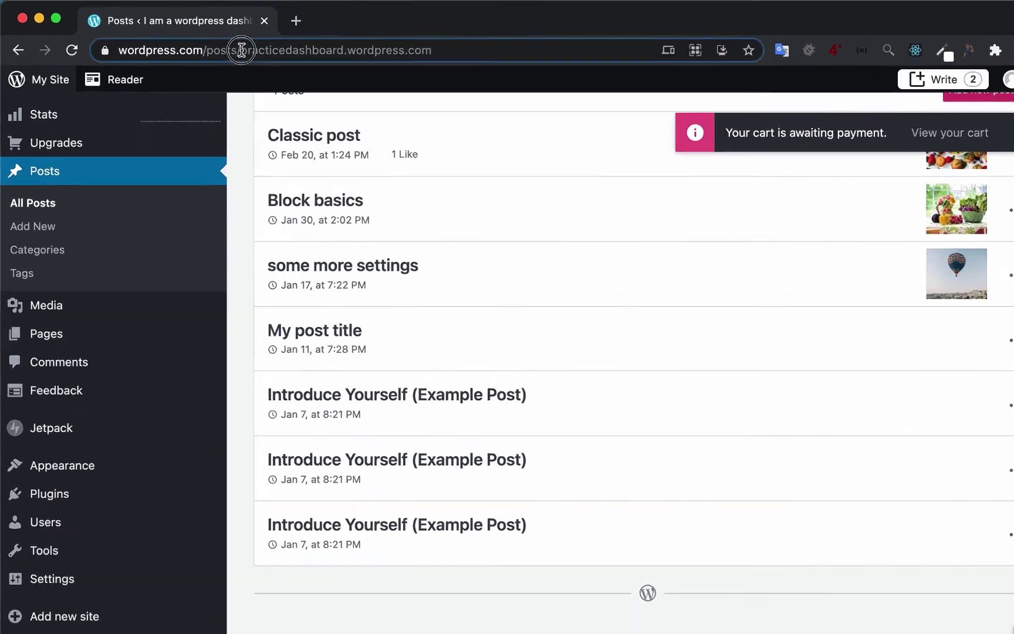
Step: Copy the site's domain from the posts page address and load practicedashboard.wordpress.com/wp-admin in the same browser tab
left_click_drag(241, 50, 496, 52)
key("super+c")
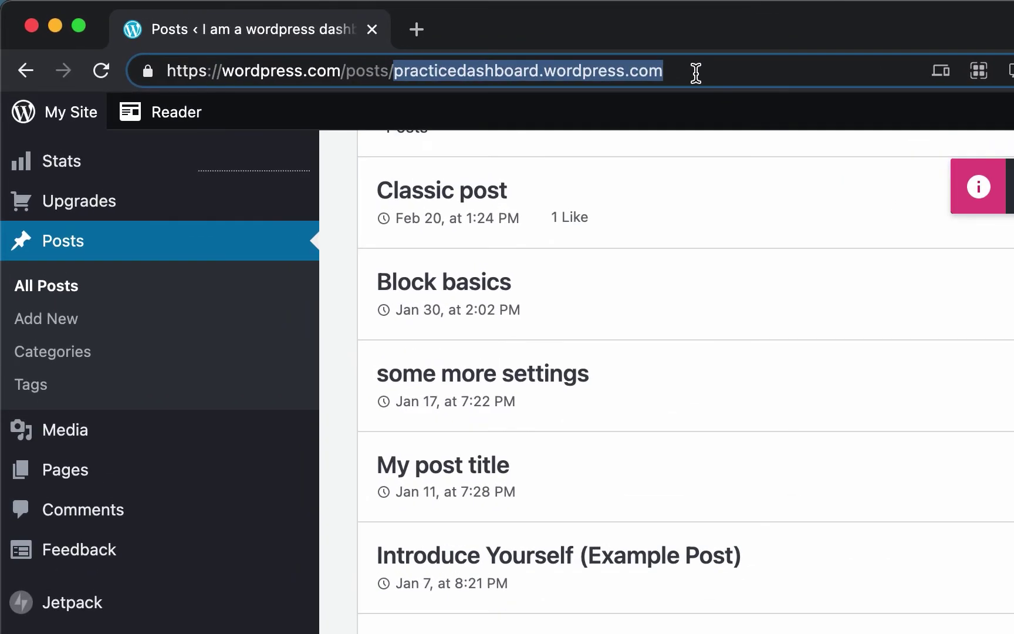
key("super+a")
key("super+v")
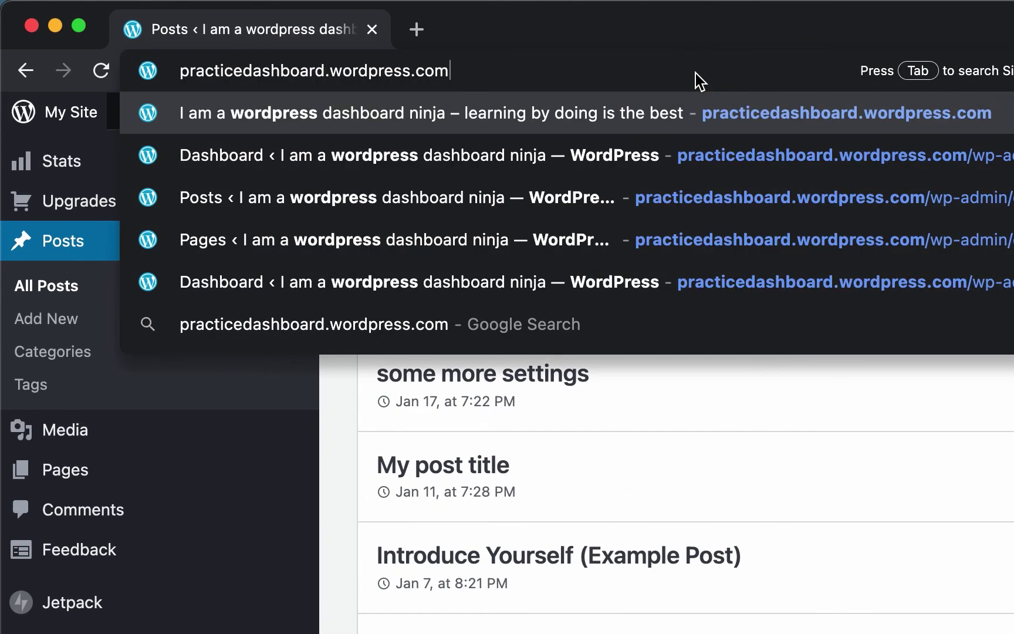
type("/wp")
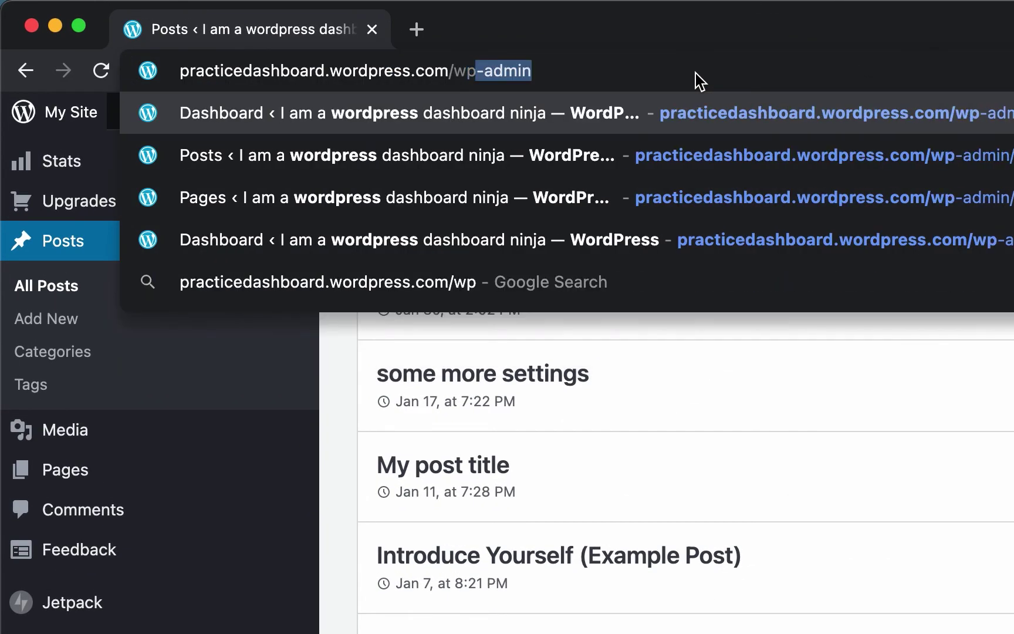
key("Return")
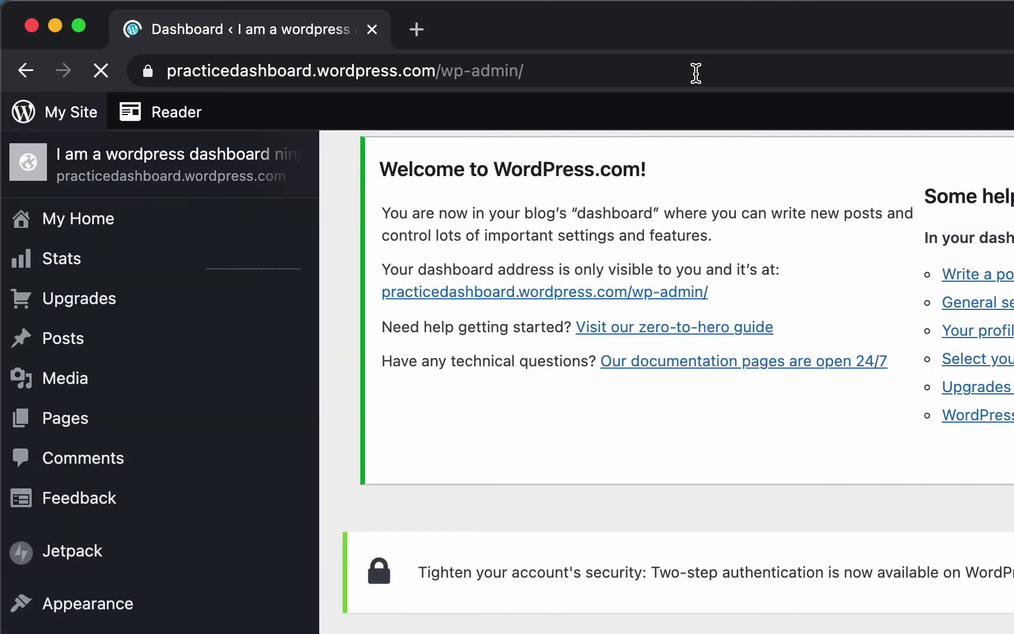
Step: Extend the dashboard address with edit.php to load the classic posts list at /wp-admin/edit.php
left_click(696, 73)
left_click(715, 73)
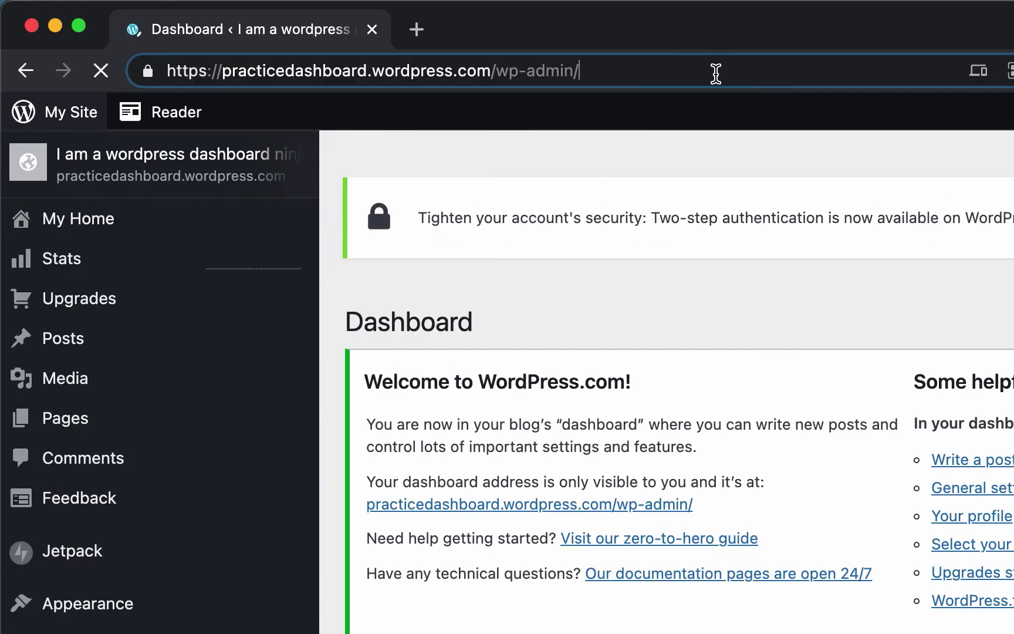
type("edit")
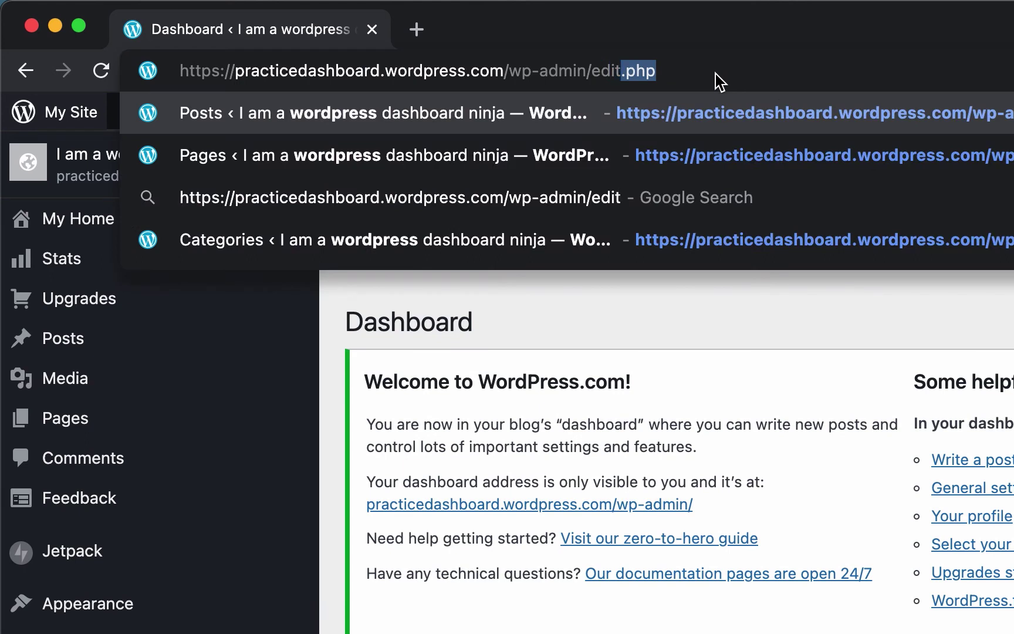
key("Right")
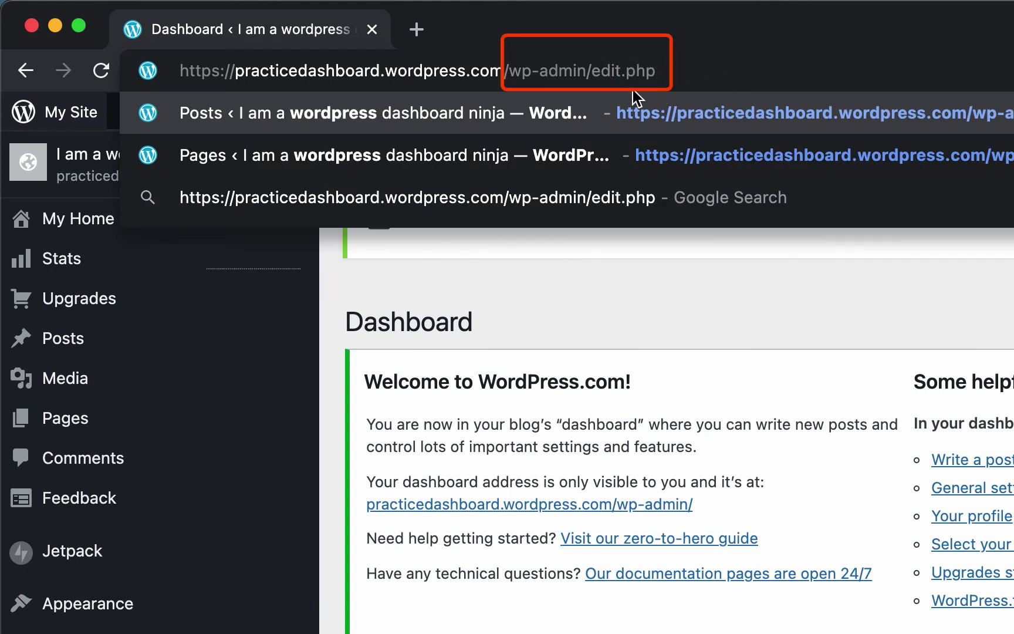
left_click_drag(592, 66, 655, 66)
left_click(694, 68)
key("Return")
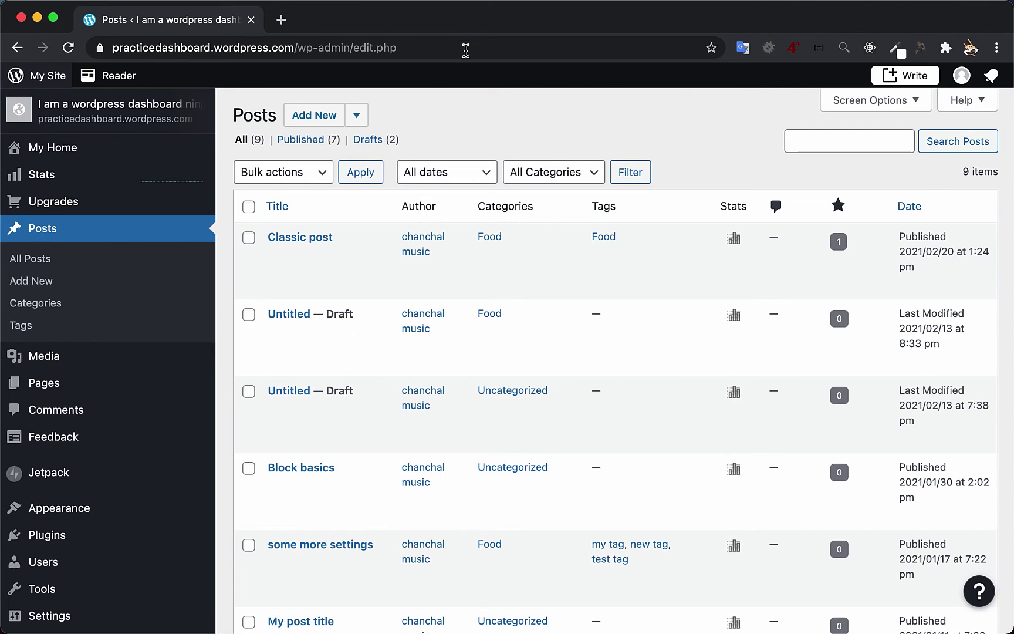
Step: Open the post categories page and examine the edit-tags.php?taxonomy=category part of its address
mouse_move(319, 256)
scroll(319, 256, "down", 2)
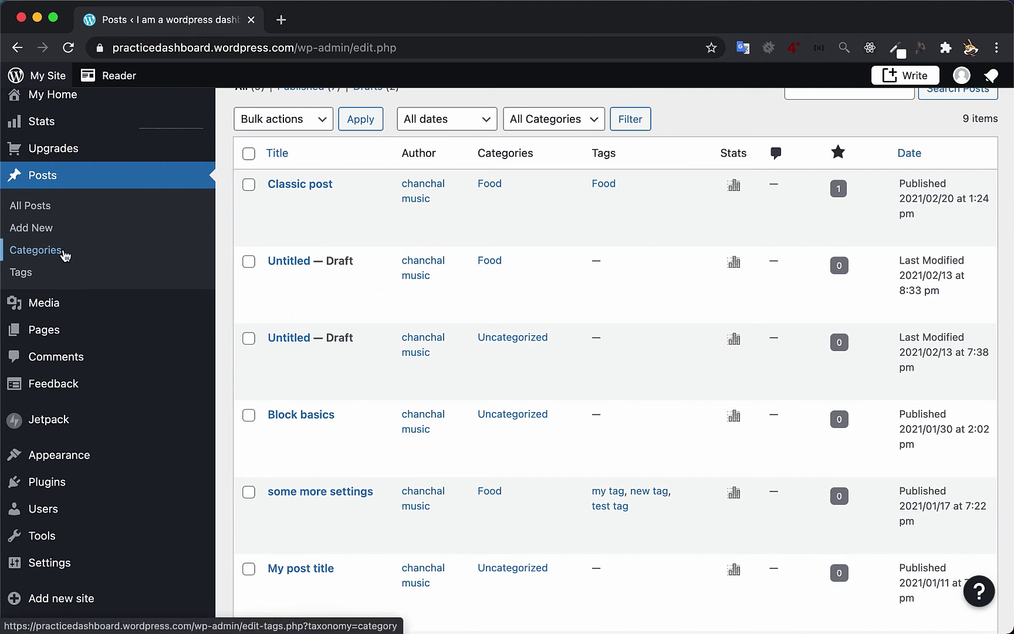
left_click(35, 250)
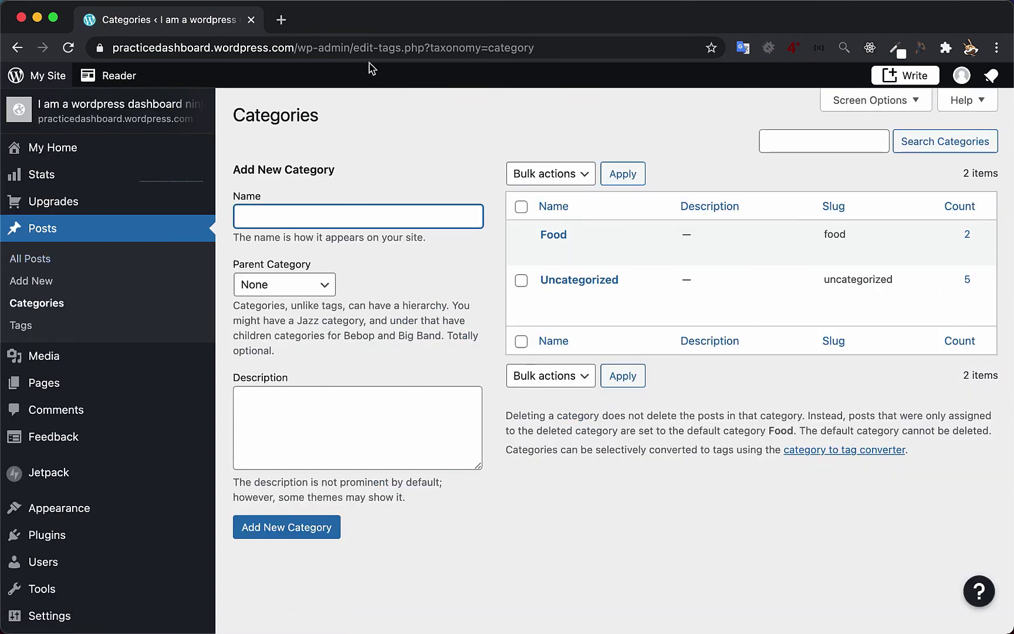
left_click(373, 45)
left_click_drag(373, 45, 631, 71)
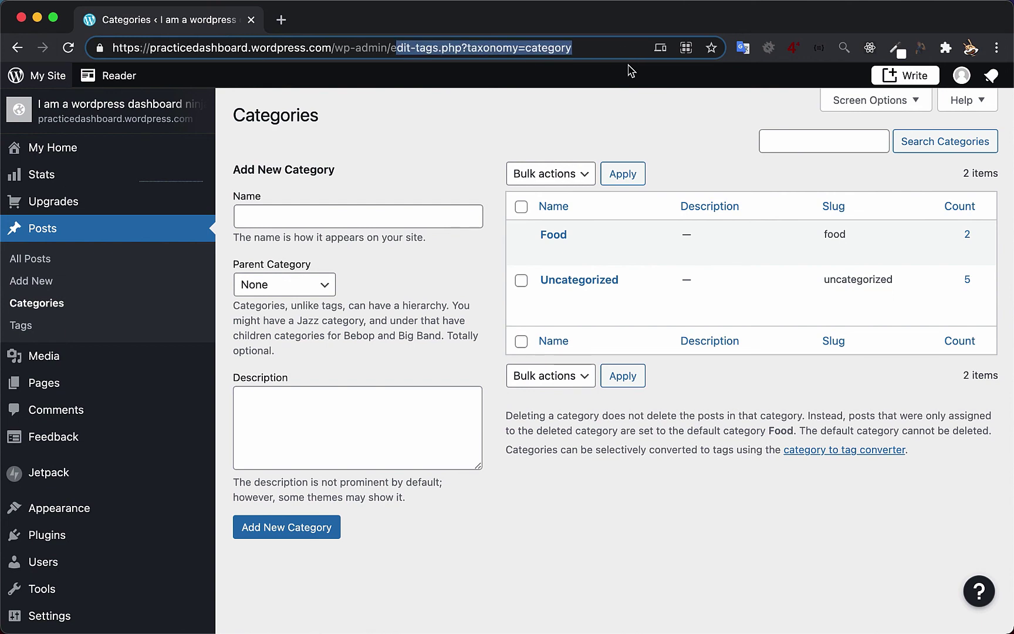
key("Right")
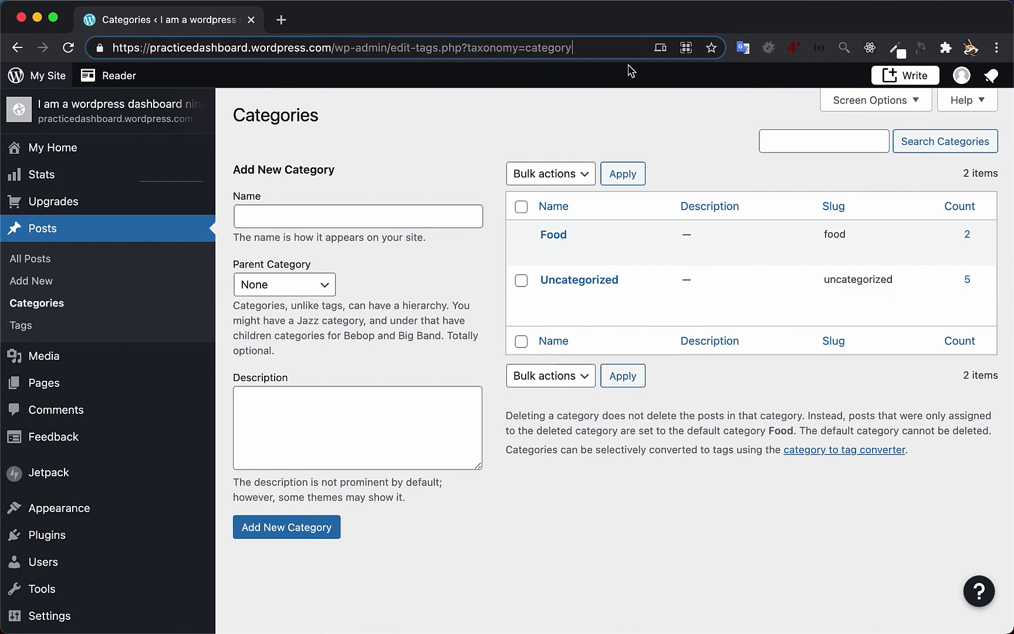